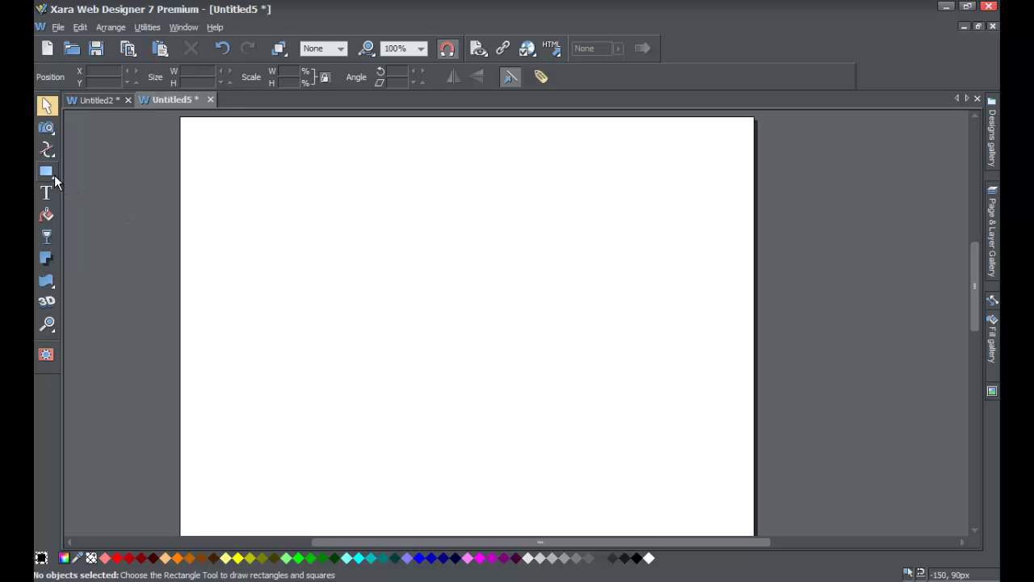
# Step: Draw a large rounded rectangle near the top-left and a wide, shorter one to its right
pyautogui.moveTo(50, 176)
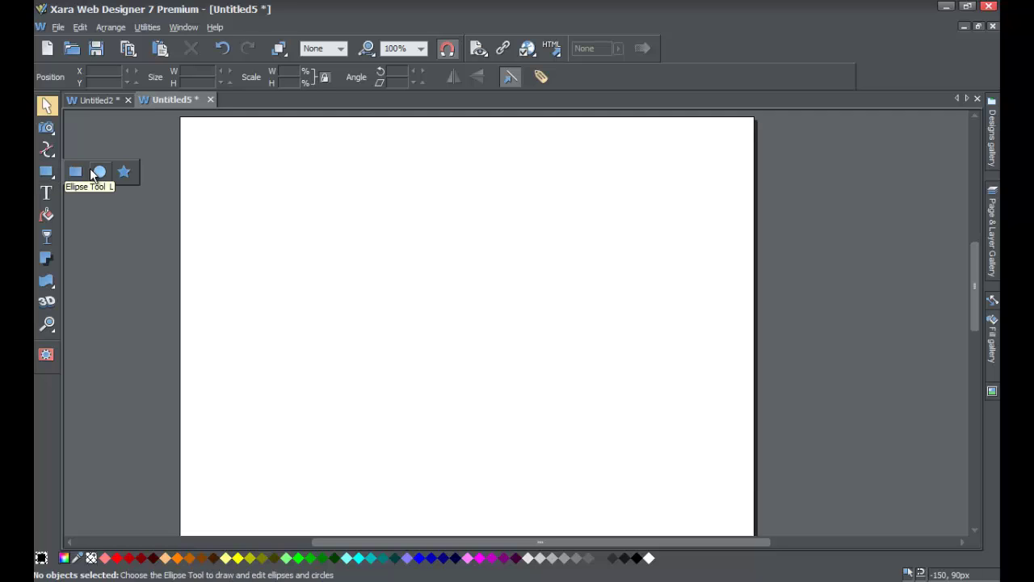
pyautogui.click(78, 172)
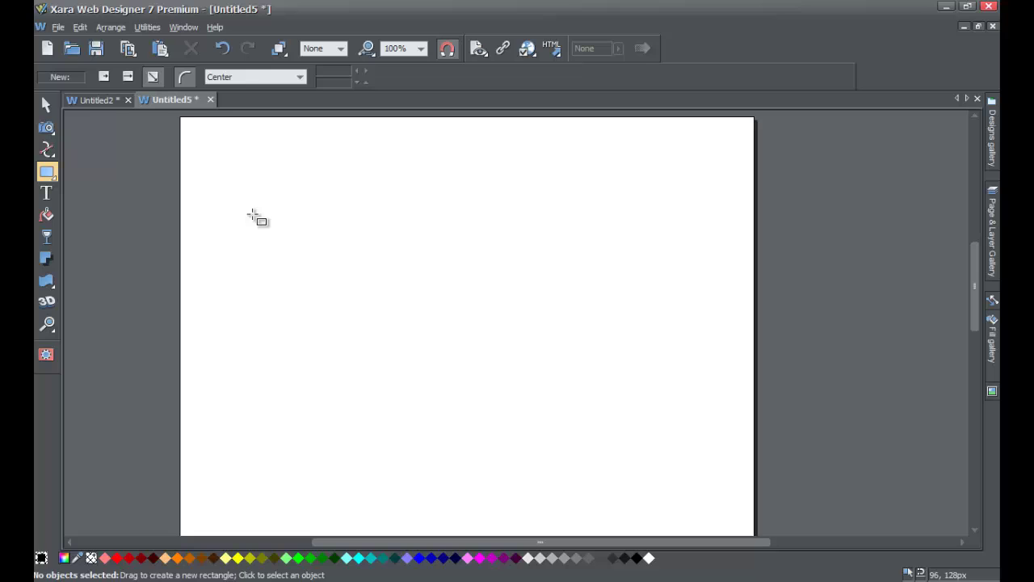
pyautogui.moveTo(234, 185); pyautogui.dragTo(358, 271)
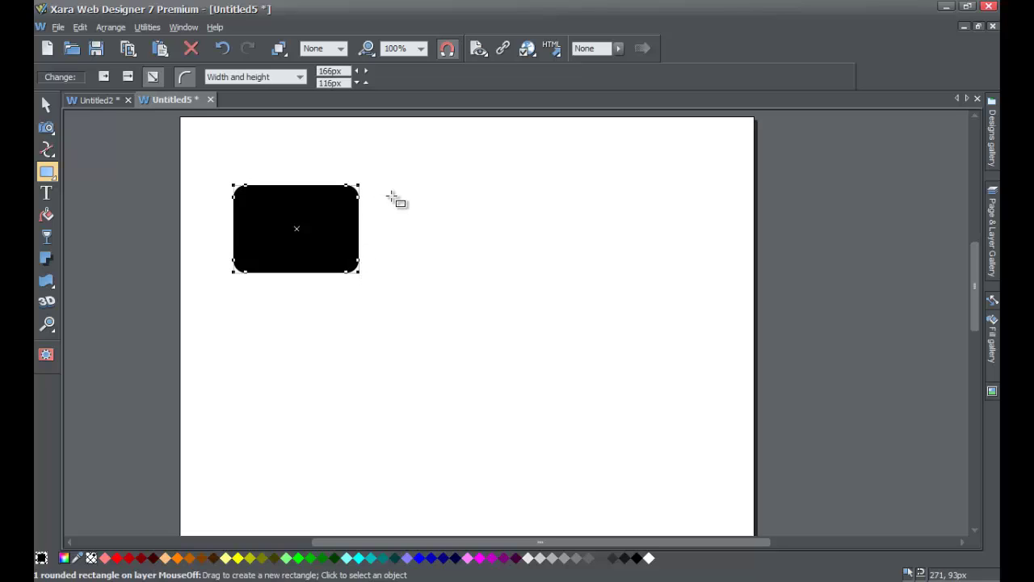
pyautogui.moveTo(383, 187)
pyautogui.mouseDown()
pyautogui.moveTo(489, 248)
pyautogui.moveTo(525, 231)
pyautogui.mouseUp()
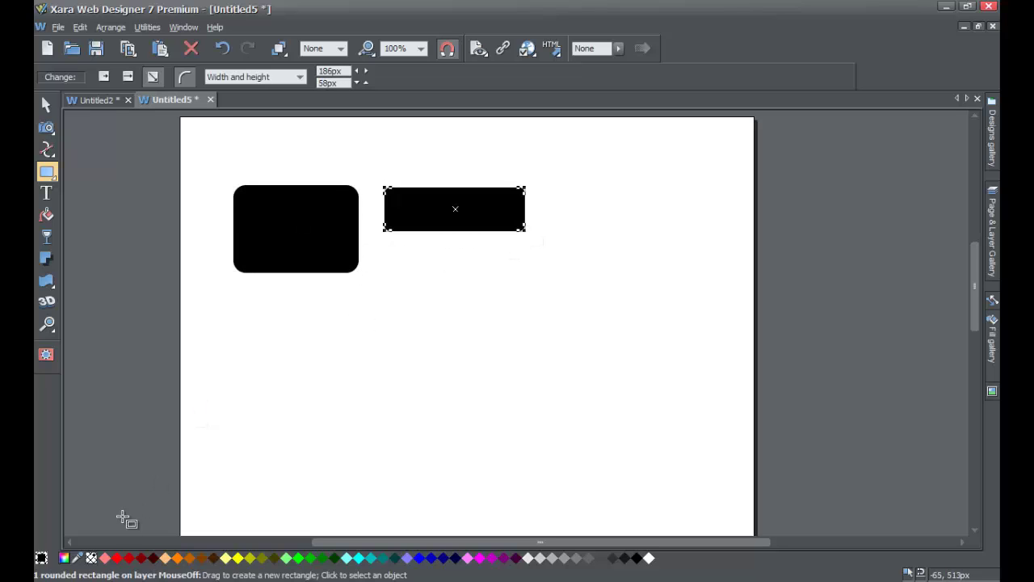
# Step: Colour the wide rectangle lime green (a3c70f) in the colour editor
pyautogui.click(64, 557)
pyautogui.moveTo(507, 347); pyautogui.dragTo(472, 273)
pyautogui.click(473, 365)
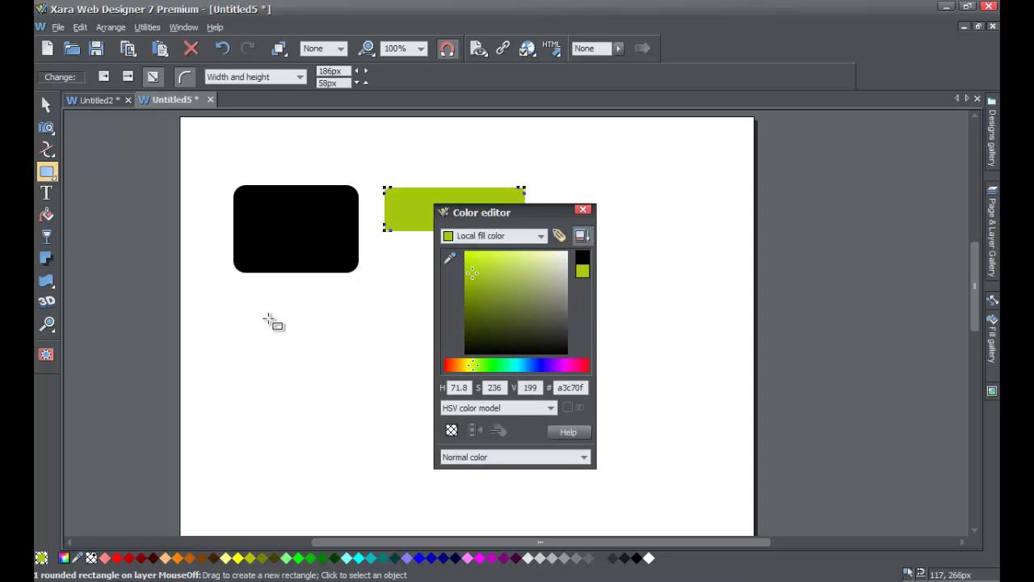
# Step: Draw a smaller rectangle below the black one and colour it teal (0fc7bb)
pyautogui.moveTo(267, 317); pyautogui.dragTo(355, 378)
pyautogui.click(485, 364)
pyautogui.click(515, 364)
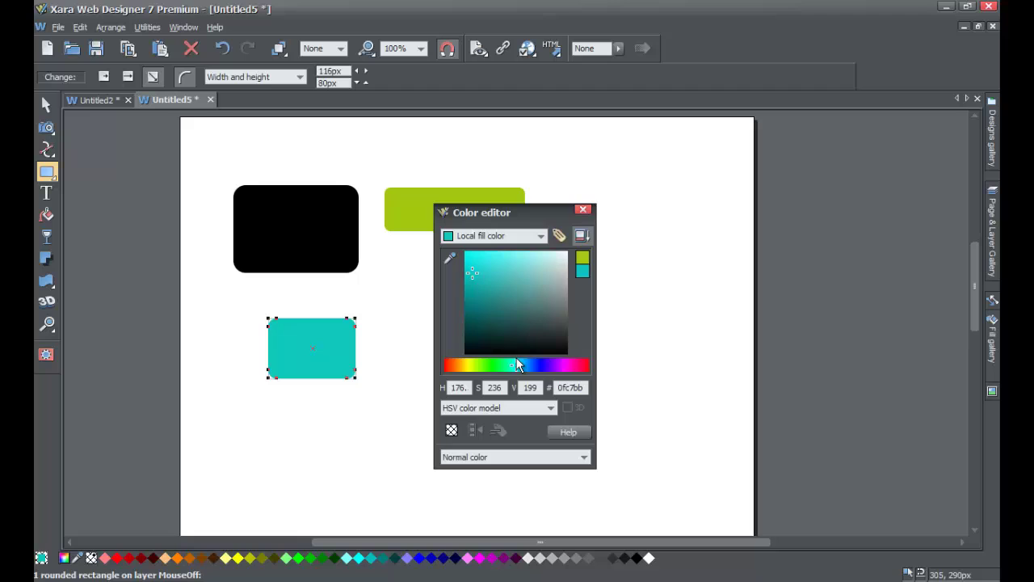
pyautogui.click(583, 209)
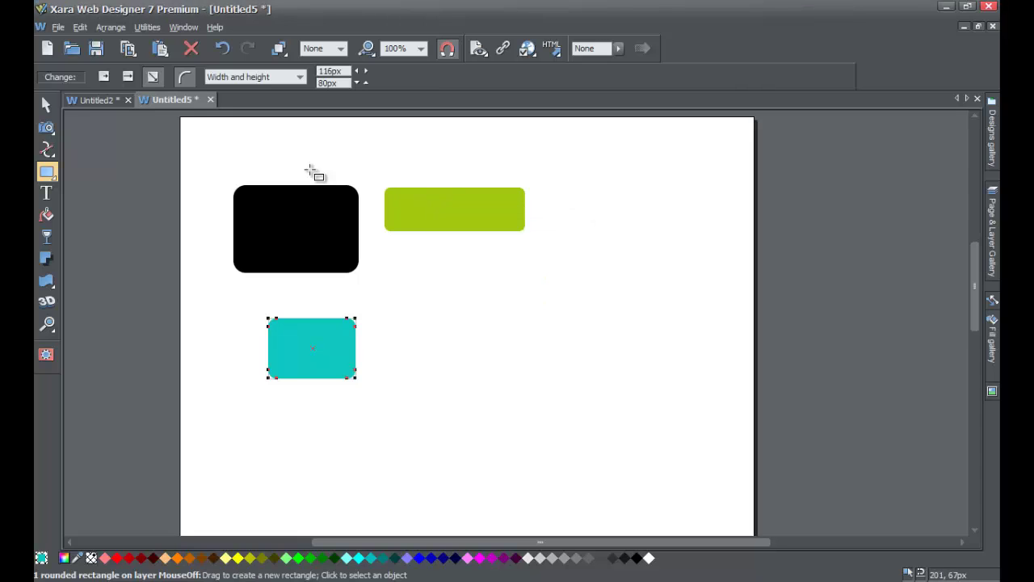
pyautogui.click(46, 193)
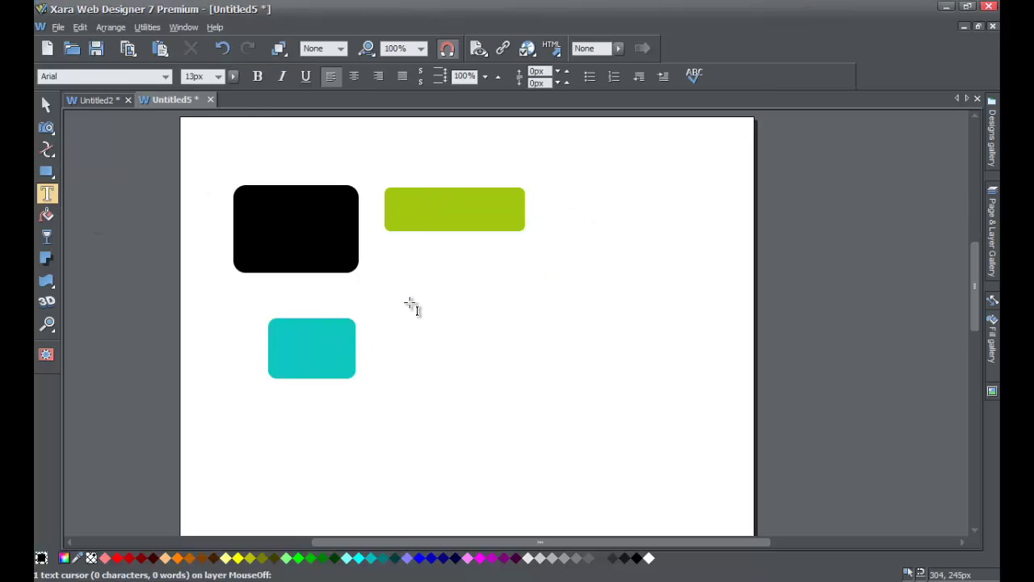
# Step: Type the text line 'This is some random text in our website'
pyautogui.click(410, 301)
pyautogui.write('This is some random text in a')
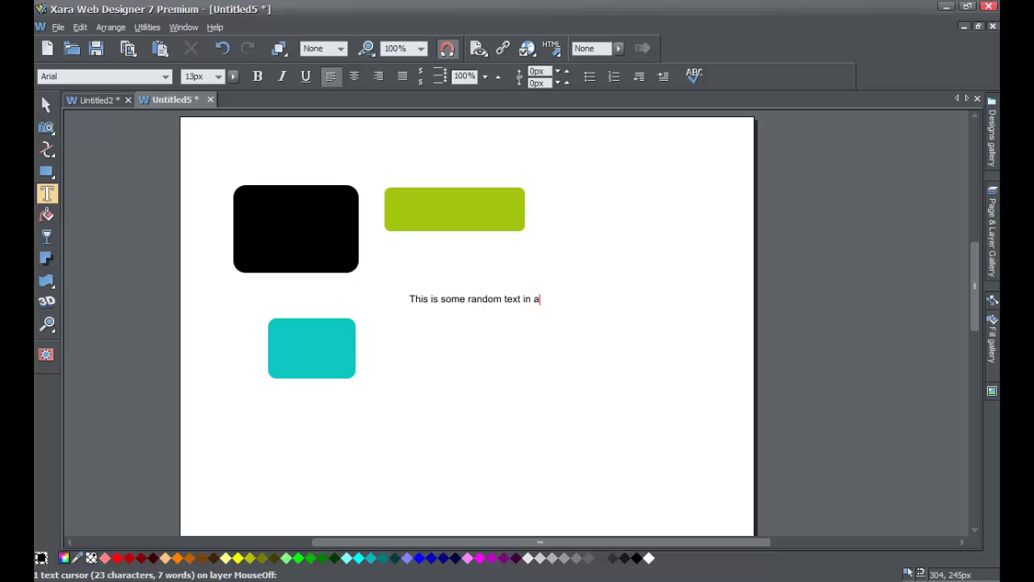
pyautogui.press('BackSpace')
pyautogui.write('our website.')
pyautogui.click(42, 97)
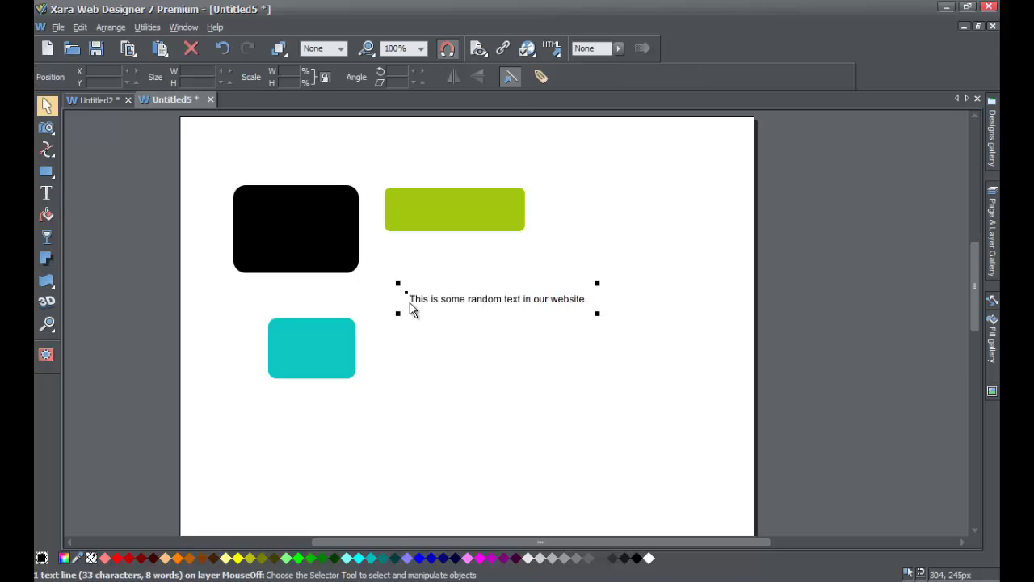
# Step: Move the text under the lime box, with teal and black rectangles side by side beneath
pyautogui.moveTo(429, 302); pyautogui.dragTo(415, 252)
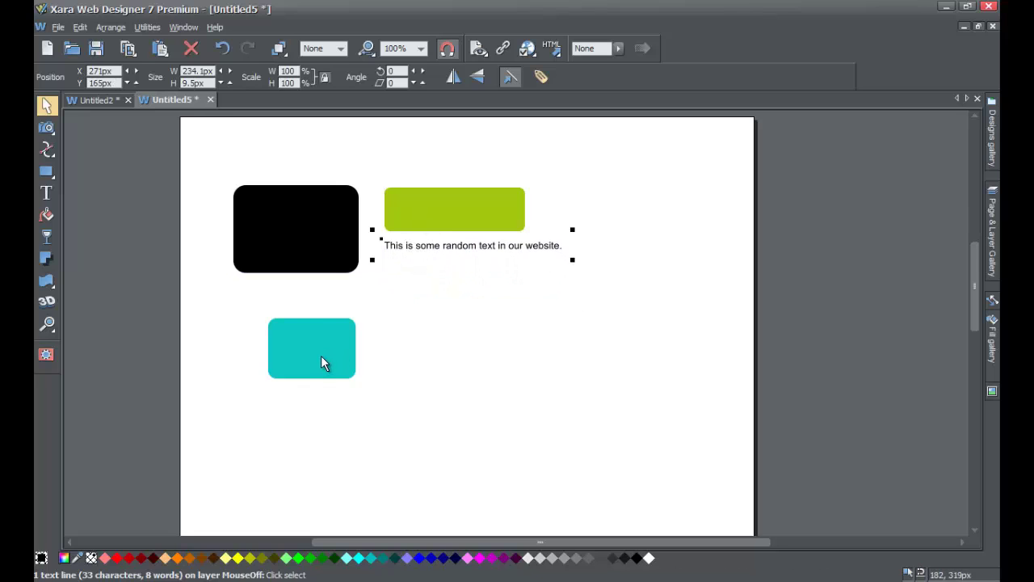
pyautogui.moveTo(323, 363); pyautogui.dragTo(432, 302)
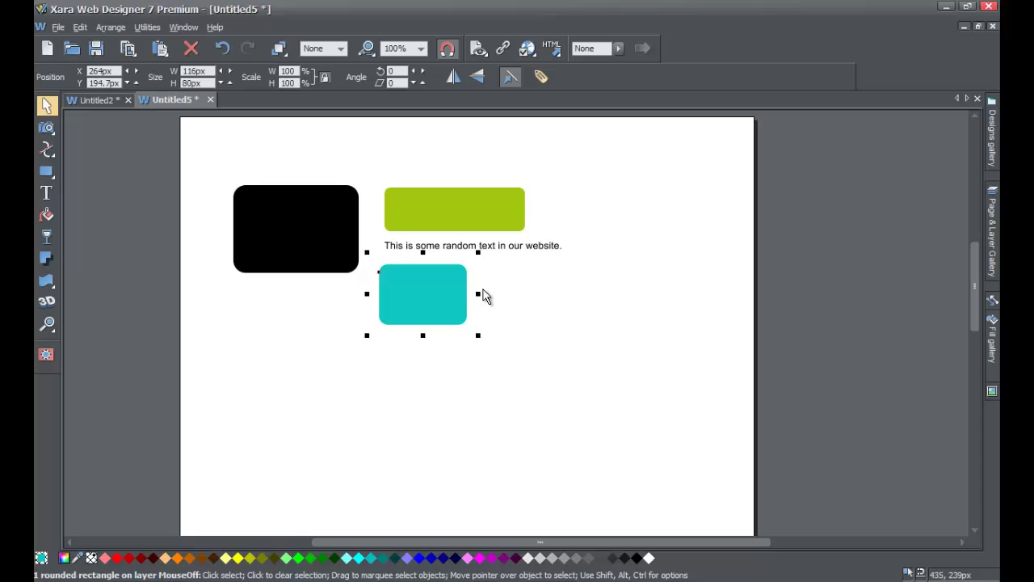
pyautogui.click(483, 296)
pyautogui.moveTo(314, 250); pyautogui.dragTo(555, 328)
pyautogui.click(436, 404)
# Step: Shift the whole layout toward the page centre and nudge the text slightly down
pyautogui.moveTo(314, 361); pyautogui.dragTo(659, 149)
pyautogui.moveTo(573, 302); pyautogui.dragTo(526, 312)
pyautogui.click(614, 272)
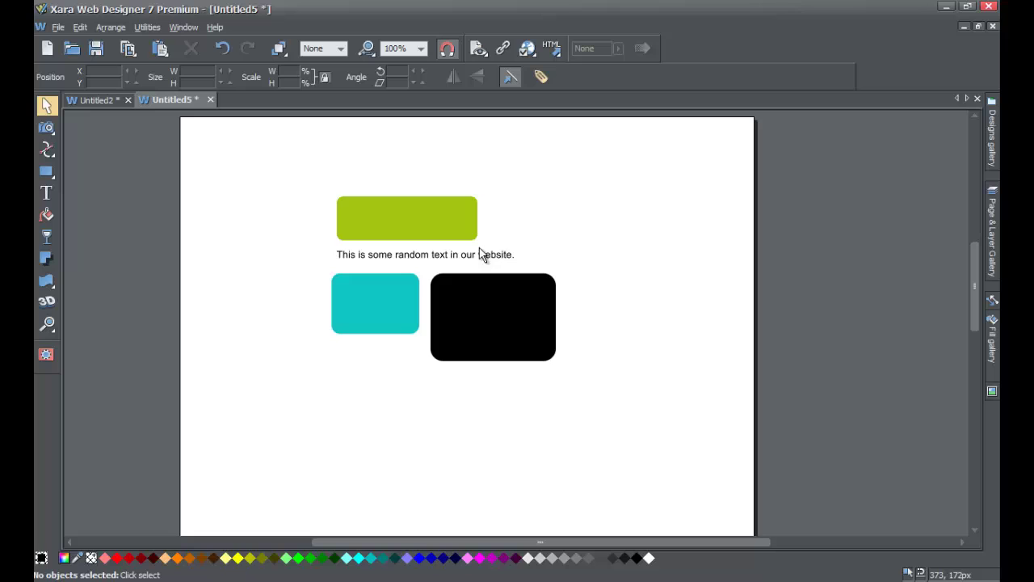
pyautogui.moveTo(434, 263); pyautogui.dragTo(434, 266)
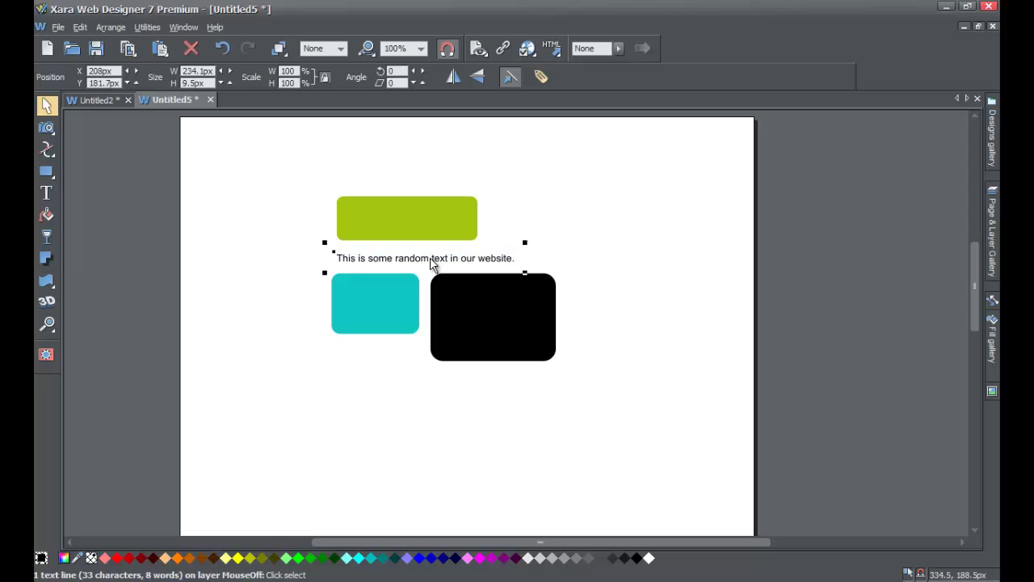
pyautogui.click(522, 229)
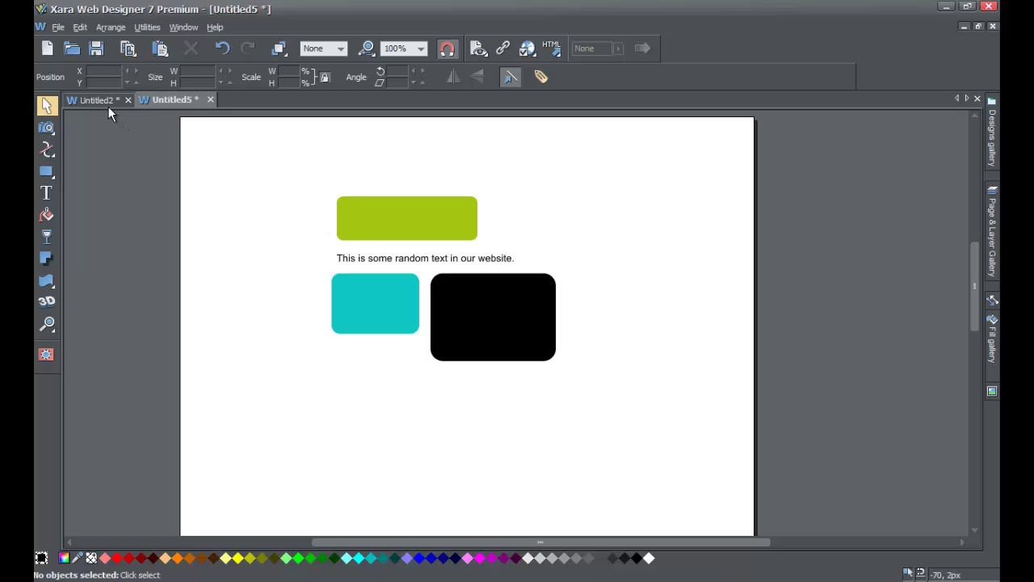
# Step: Preview the web page in Internet Explorer from the File menu
pyautogui.click(59, 28)
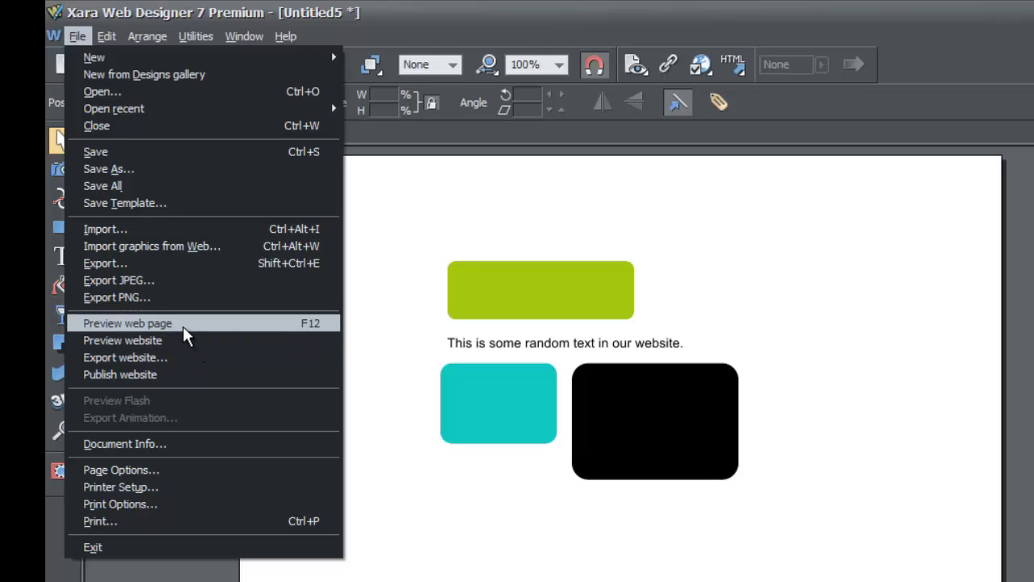
pyautogui.click(183, 326)
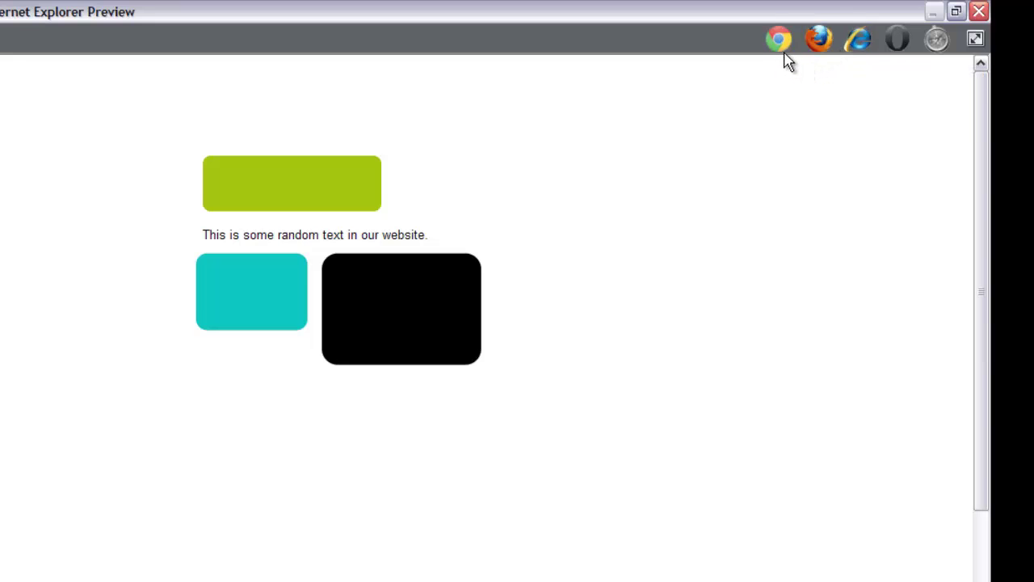
# Step: Open the previewed page in Firefox using the preview window's browser icons
pyautogui.click(861, 47)
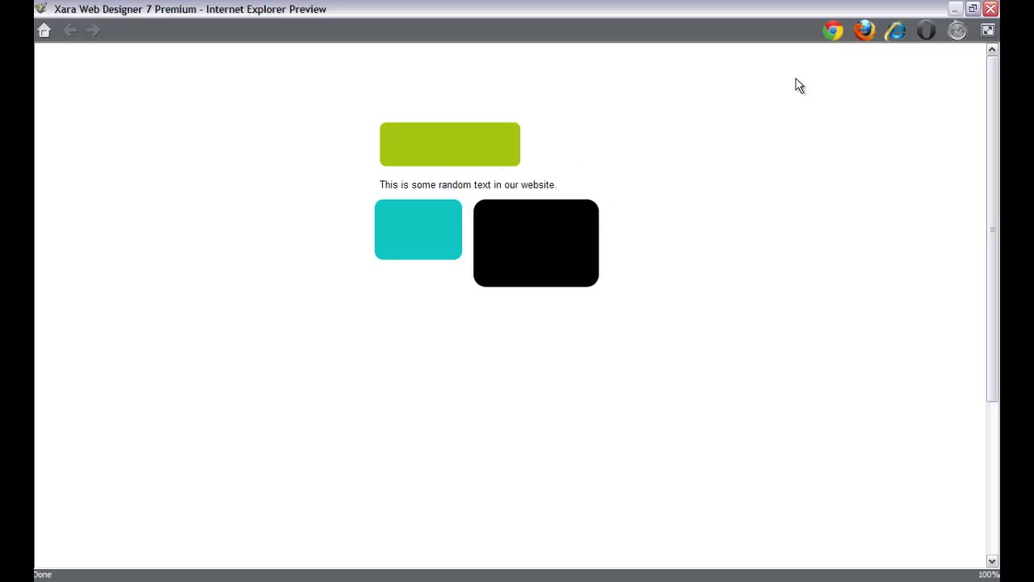
pyautogui.click(856, 39)
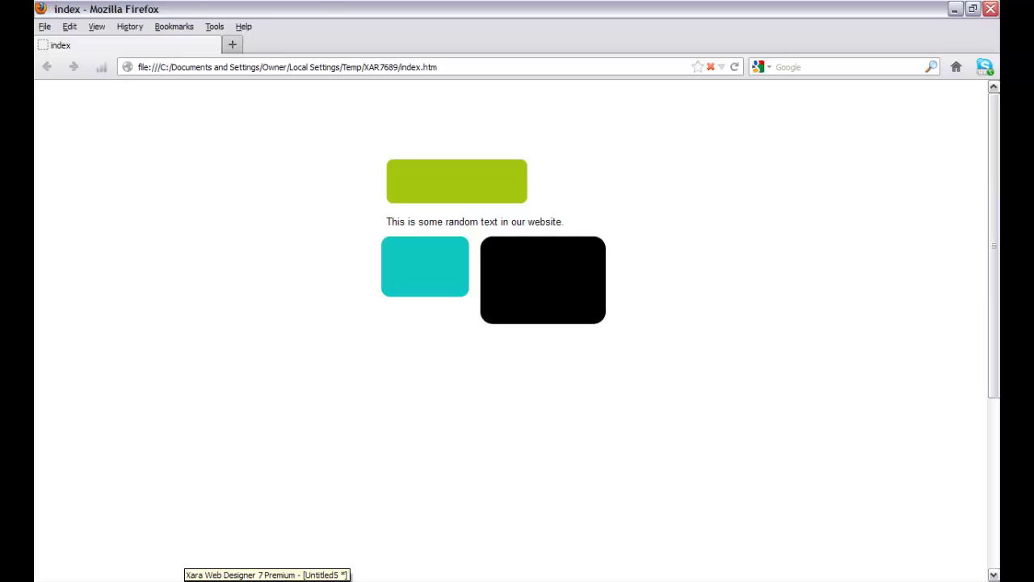
# Step: Switch back to the Xara preview window to view the page in Chrome
pyautogui.hotkey('alt', 'Tab')
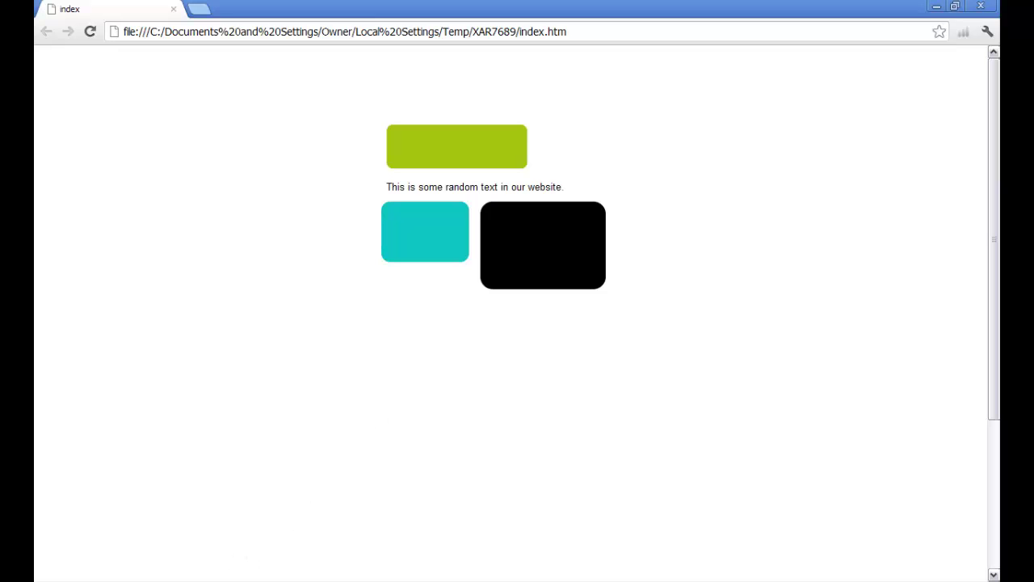
# Step: Close Chrome and the Internet Explorer preview window
pyautogui.hotkey('alt', 'F4')
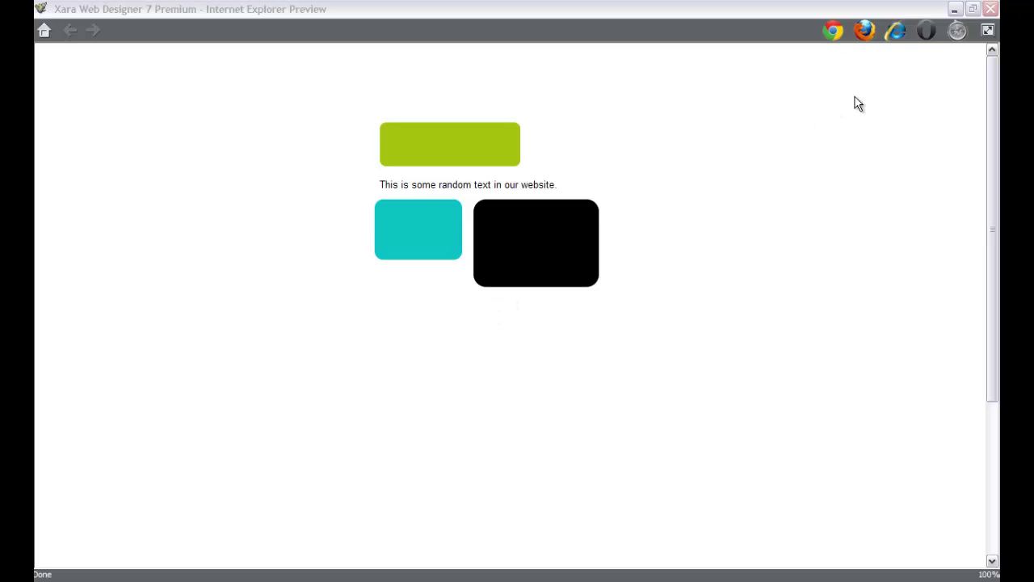
pyautogui.click(993, 8)
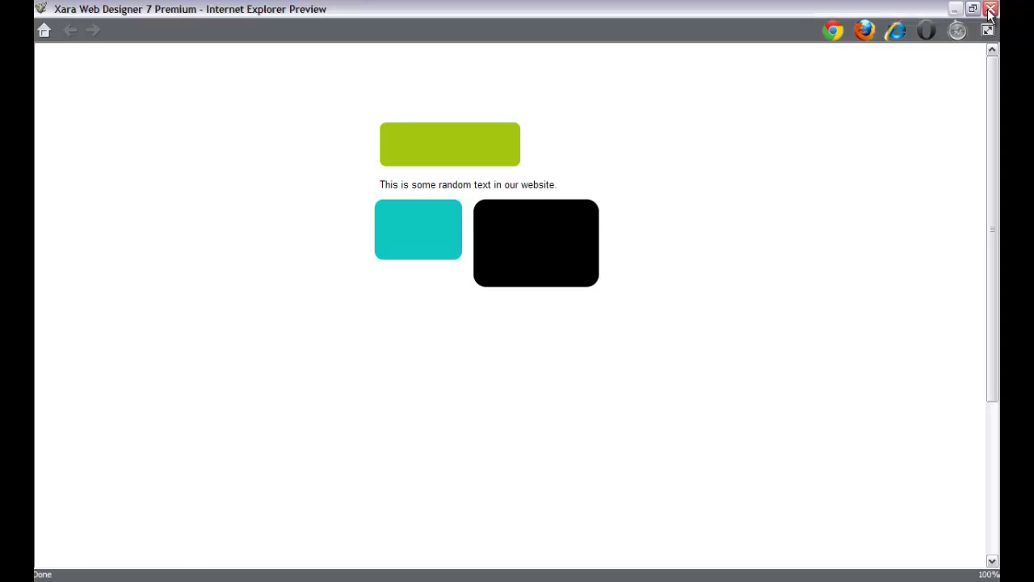